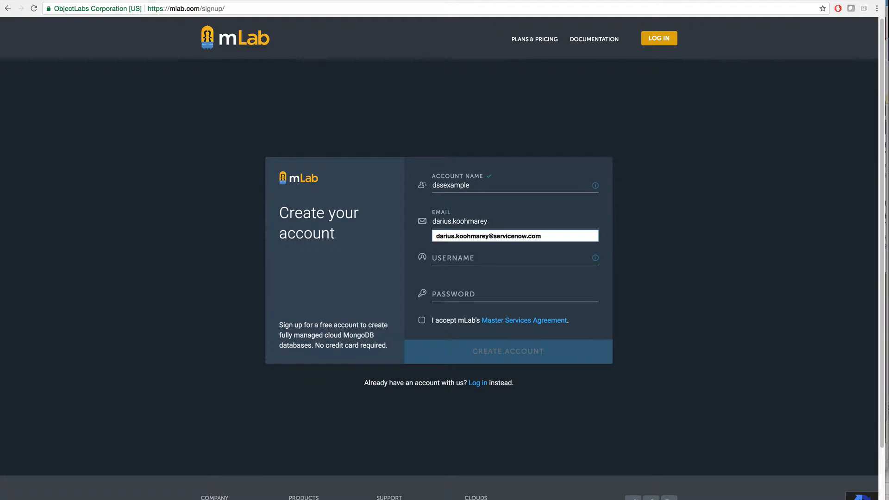
Complete the sign-up form with the e-mail address, username dssexample and account password, accept the Master Services Agreement and create the account
text(@servicenow.com)
key(Tab)
text(dssexample)
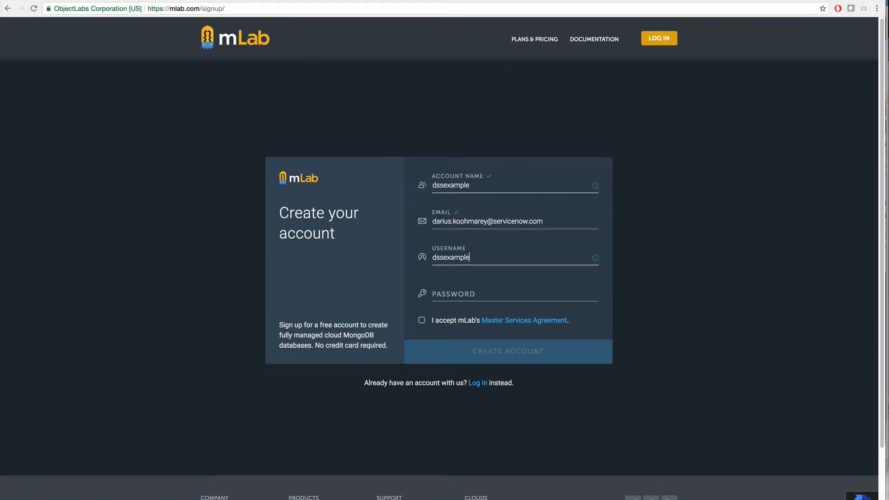
key(Tab)
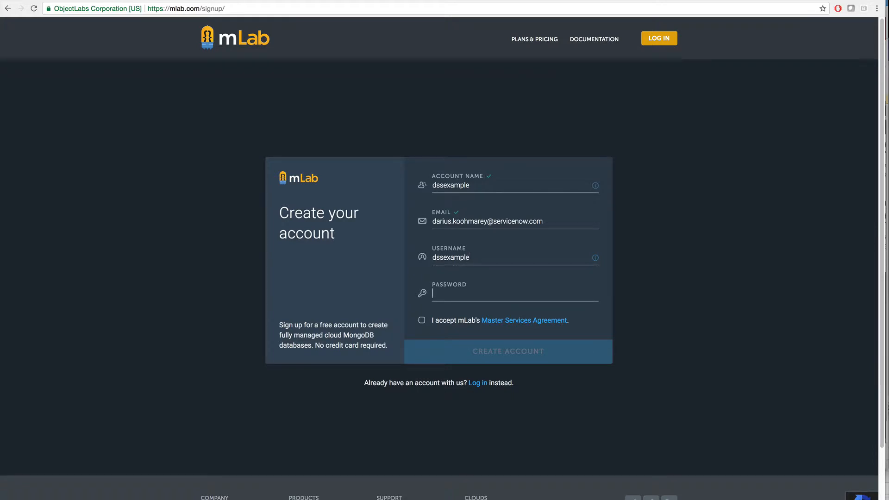
text(••••••••)
click(422, 320)
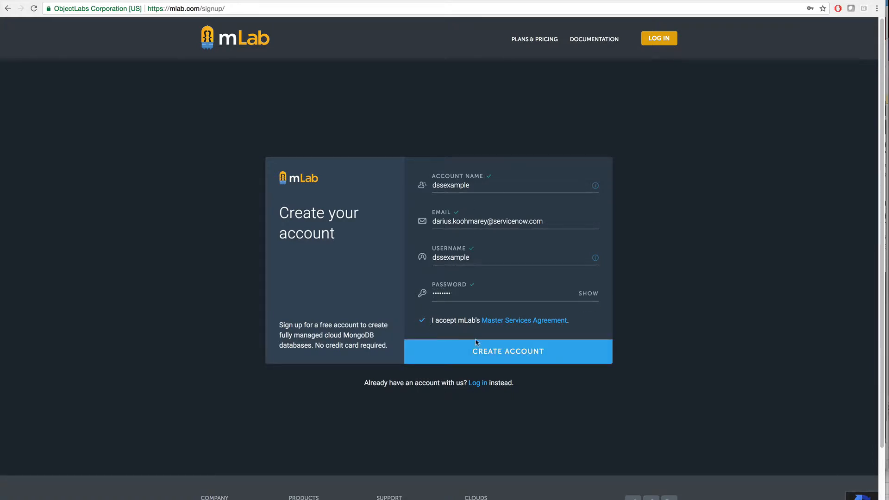
click(502, 353)
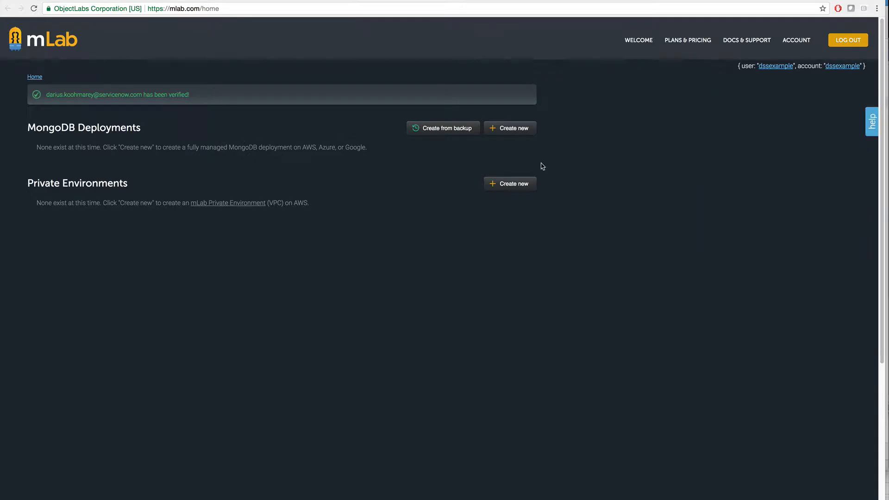
Set up a new MongoDB deployment on Amazon Web Services with the Sandbox plan in the US East (Virginia) region
click(523, 134)
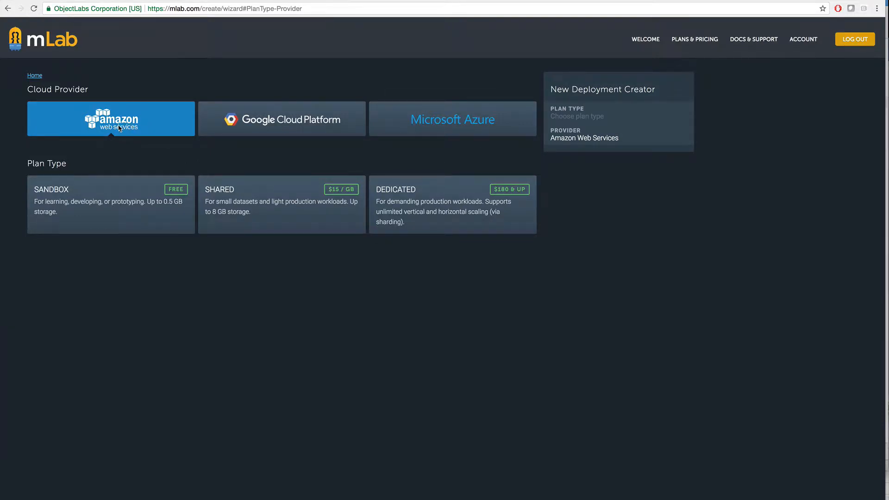
click(98, 205)
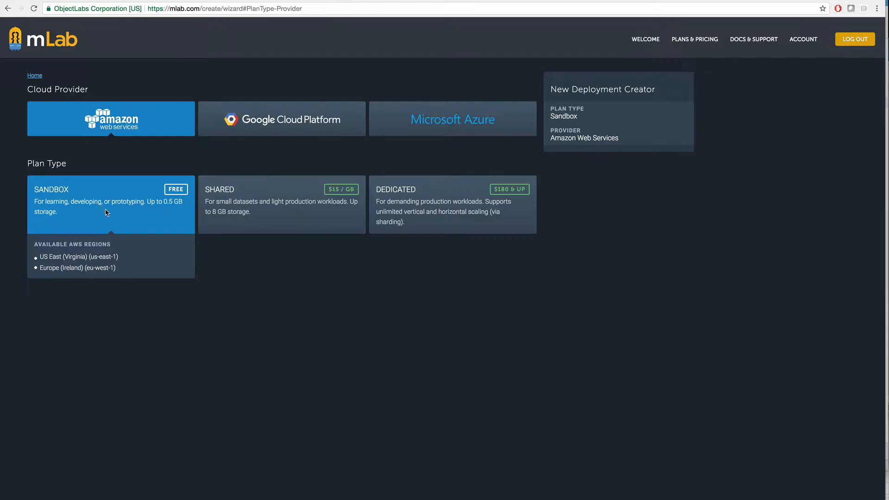
key(Return)
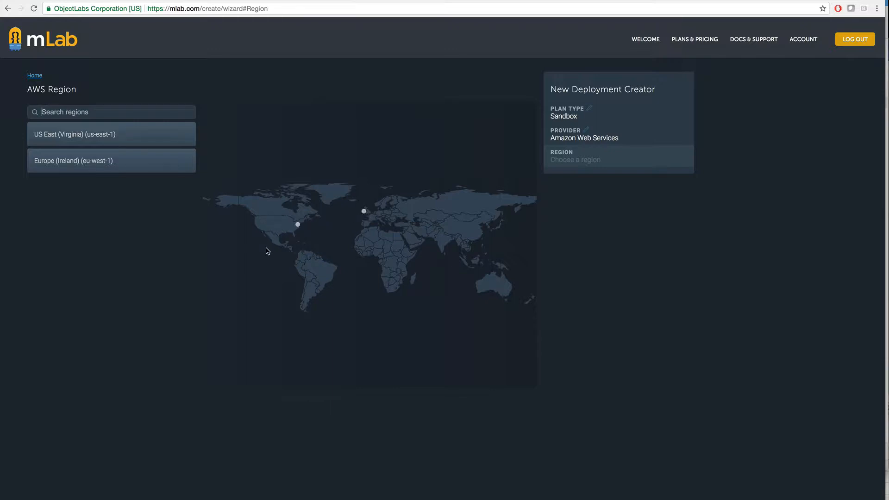
click(107, 137)
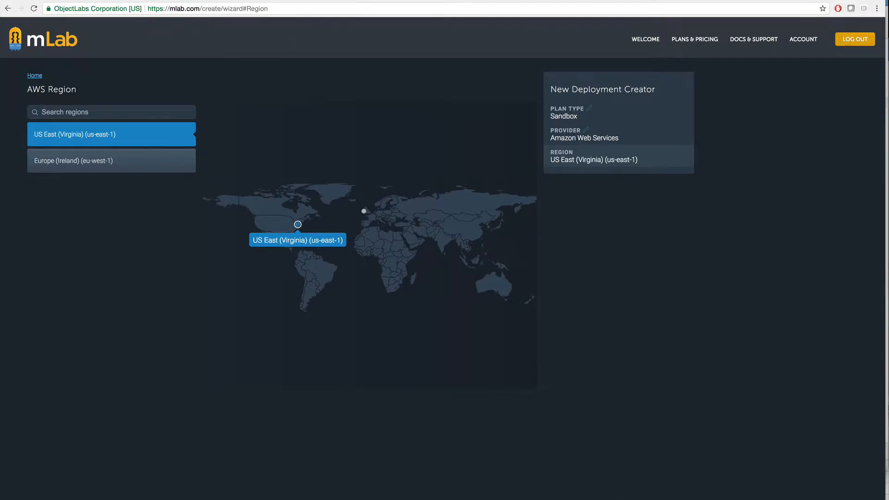
click(617, 499)
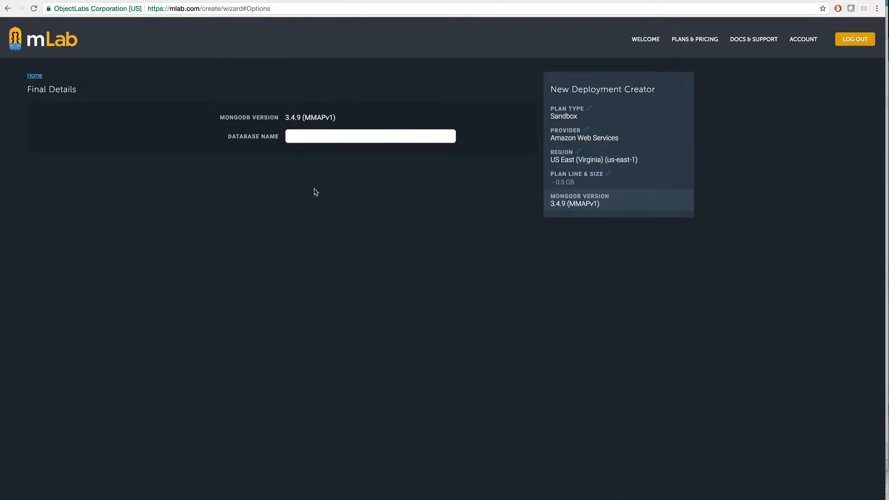
Name the database dss_assignment and try to submit the deployment order
click(340, 139)
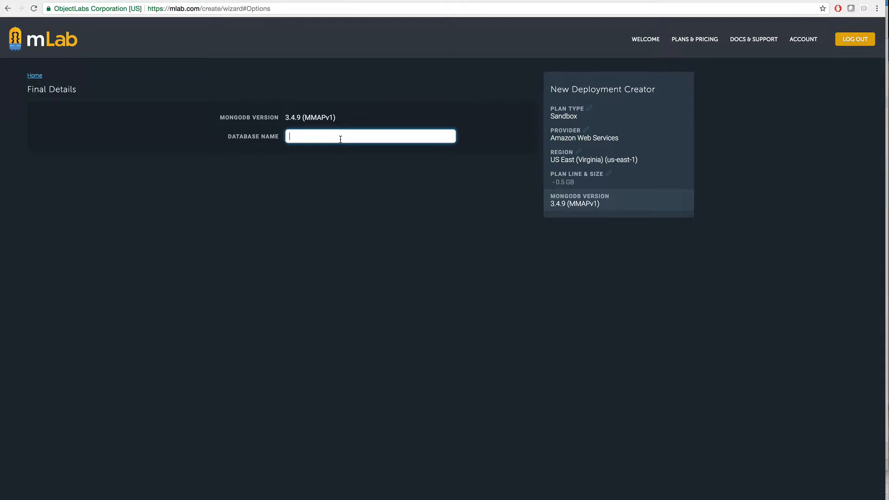
text(dss_)
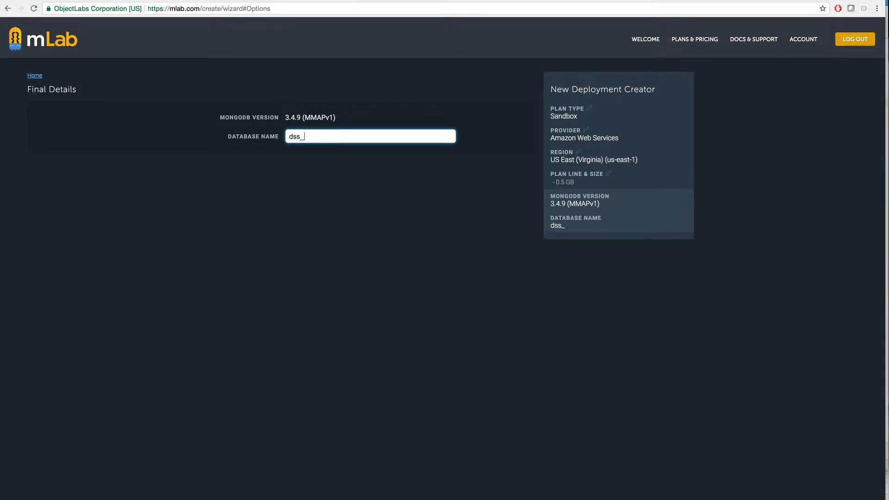
text(assignment)
key(Return)
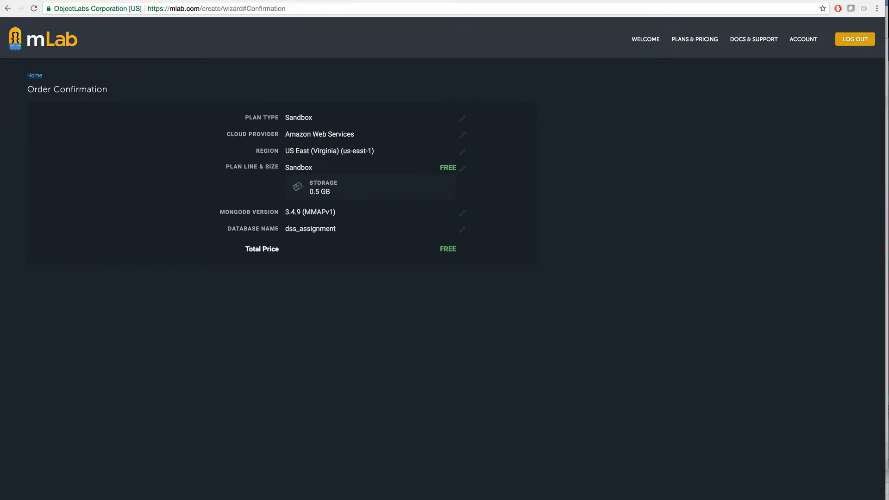
key(Return)
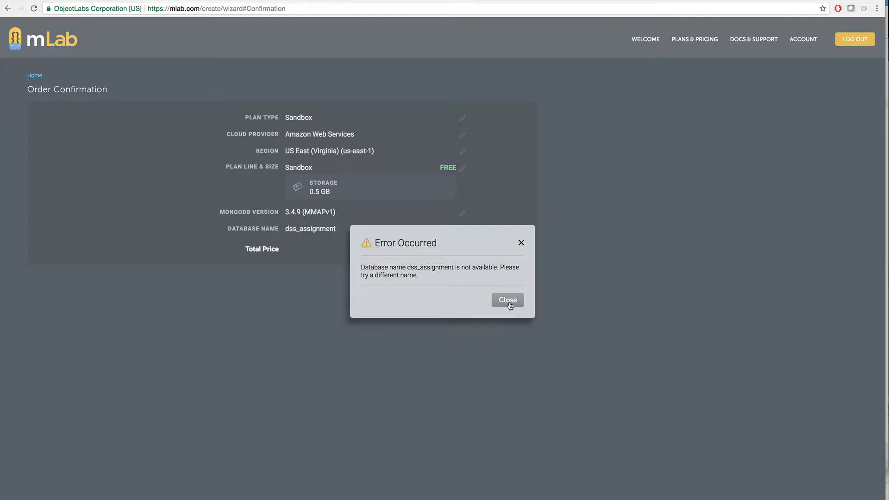
click(509, 302)
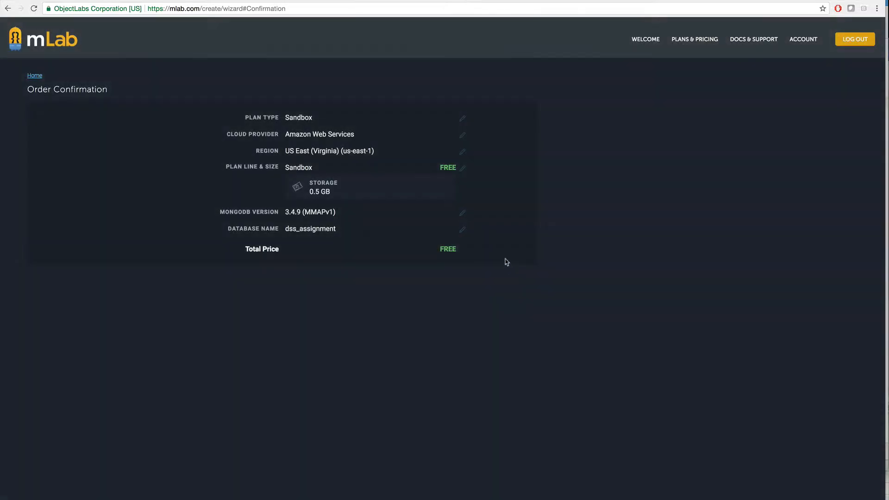
Change the database name to dss_assignment_dk and submit the deployment order
click(462, 231)
click(362, 139)
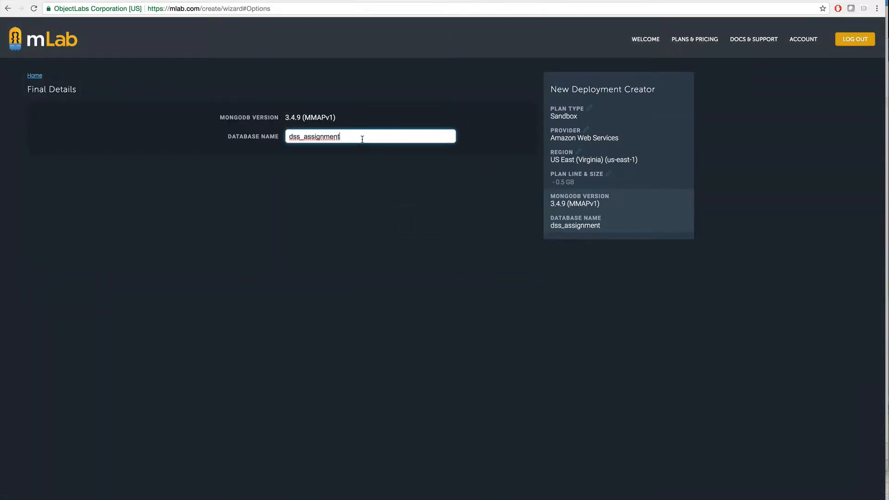
text(_dk)
key(Return)
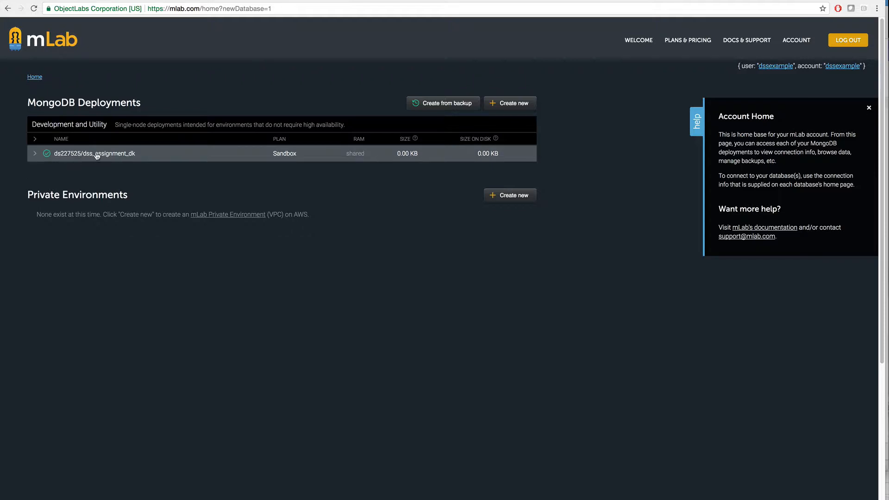
Open the dss_assignment_dk database and select its name, host address and port in the mongo shell connection line
click(81, 154)
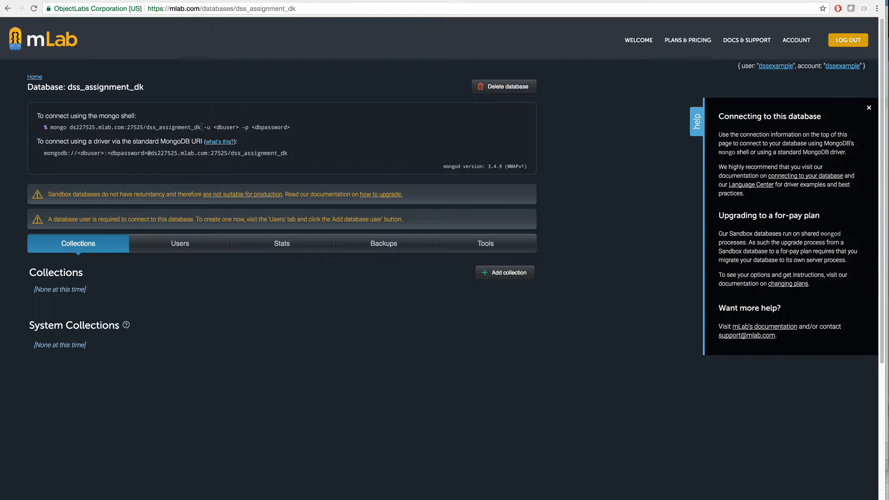
drag(200, 127, 147, 127)
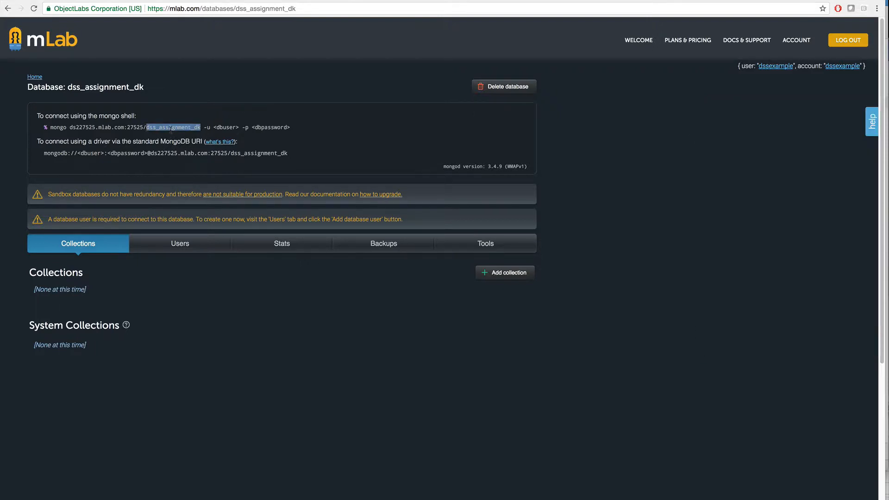
drag(71, 127, 124, 126)
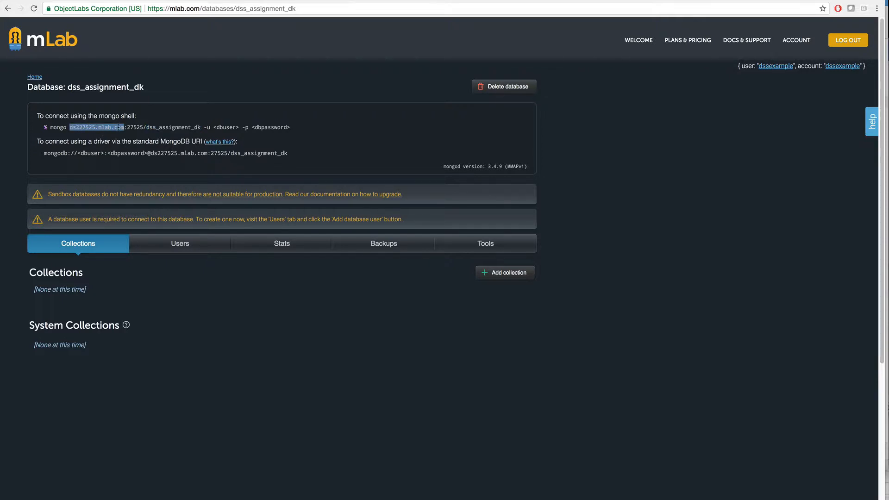
drag(127, 127, 144, 126)
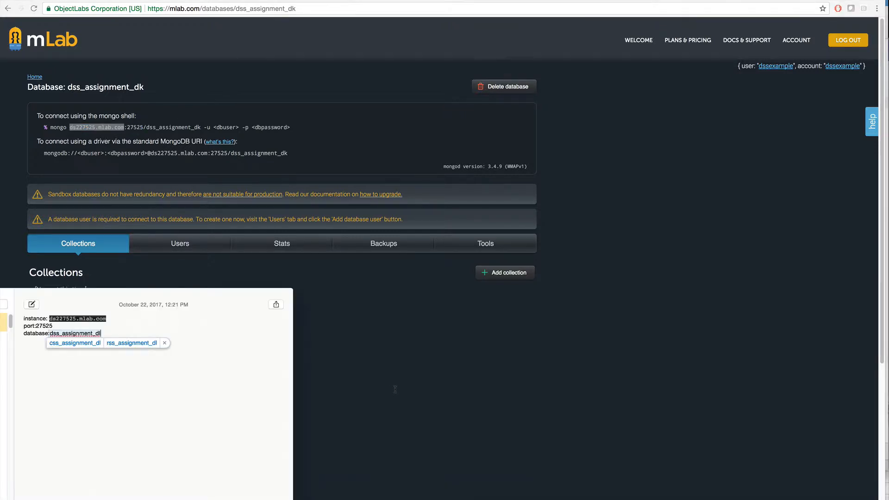
click(395, 389)
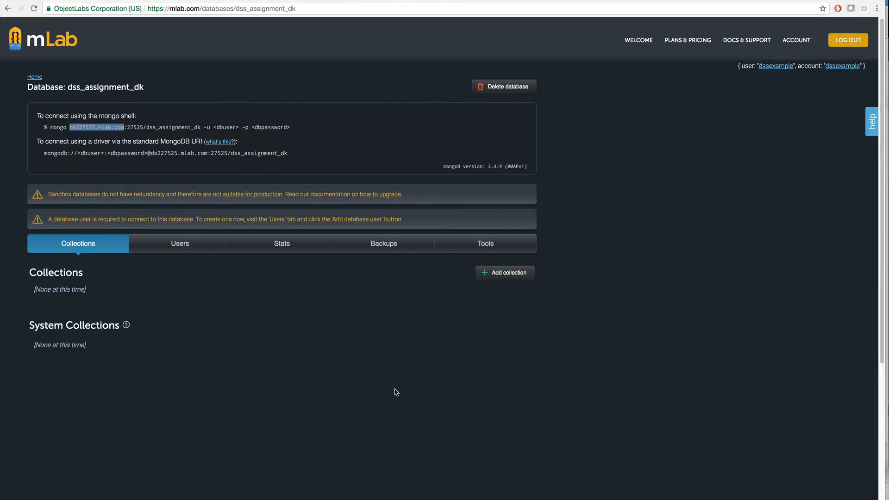
Add a database user dss_assignment_admin, entering and confirming the database password
click(186, 248)
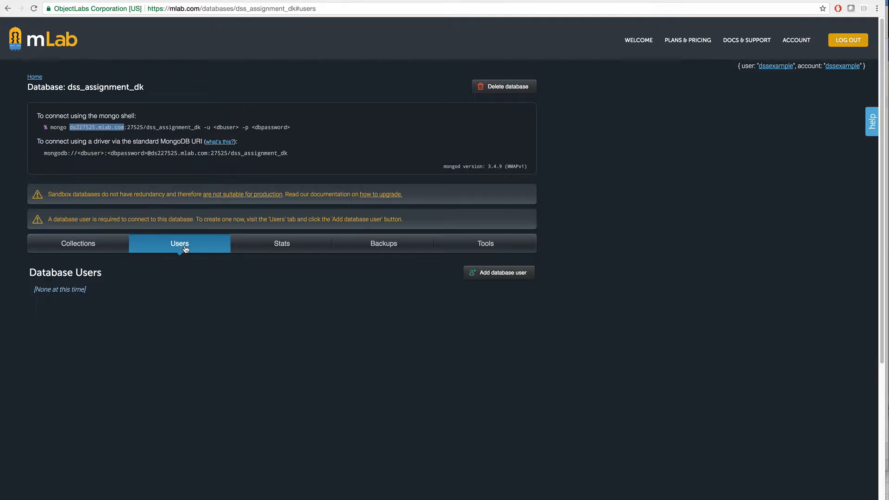
click(513, 278)
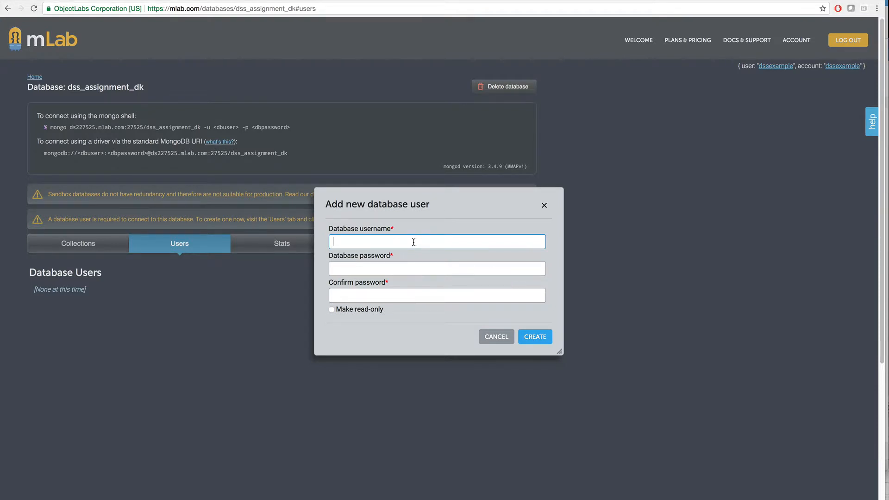
text(dss_assignment_admin)
click(368, 266)
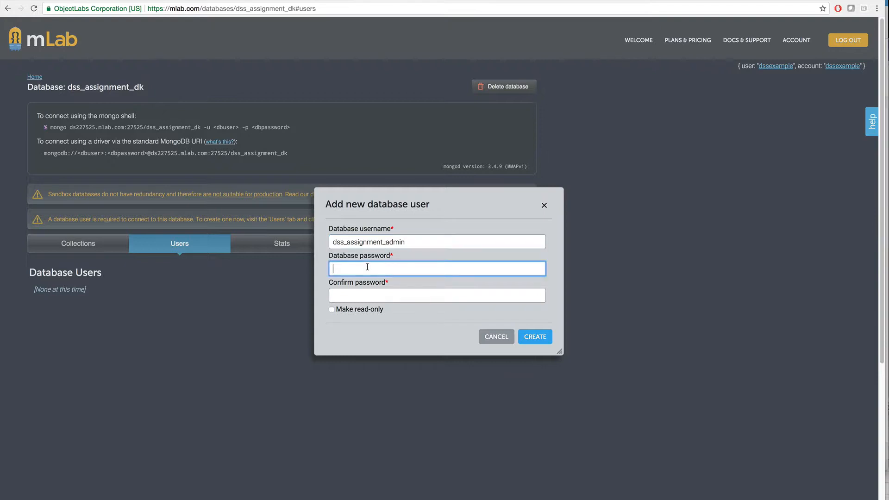
text(********)
key(Tab)
text(*)
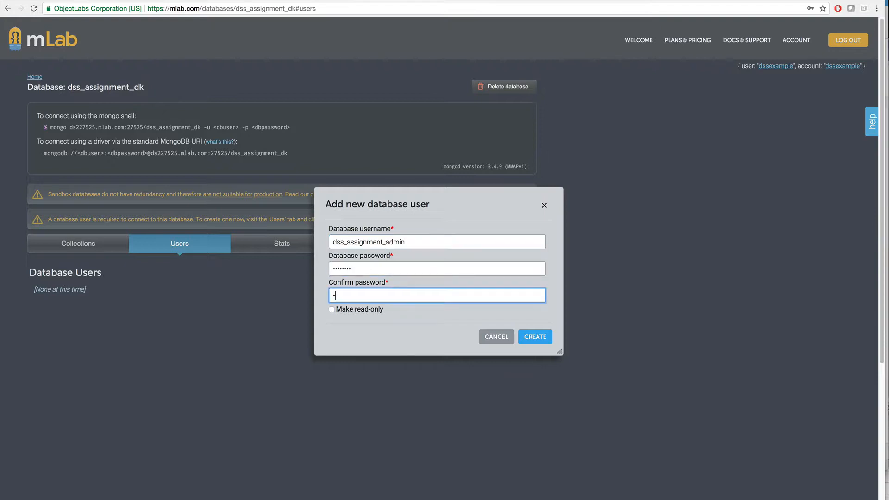
text(*******)
click(545, 344)
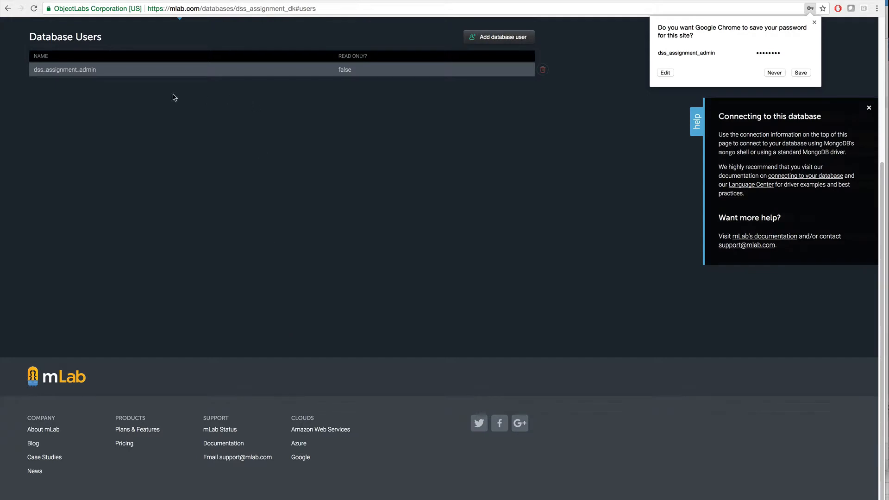
Switch to the notes app, record the database user dss_assignment_admin under the connection details, and return to the browser
key(super+Tab)
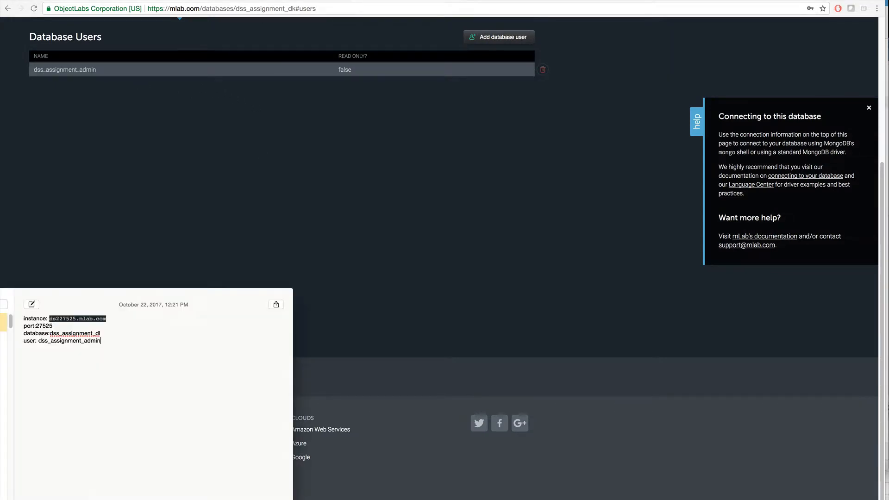
key(super+Tab)
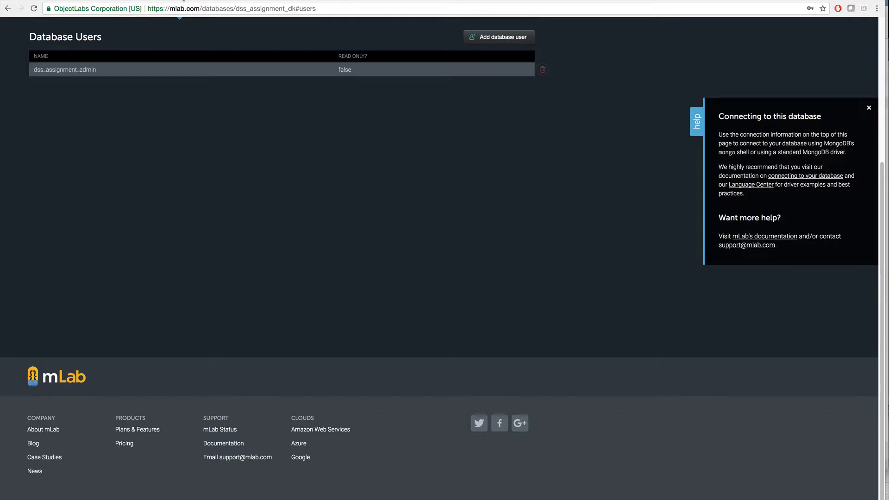
Open the Studio 3T website from the mongo chef search results and download Studio 3T
click(155, 1)
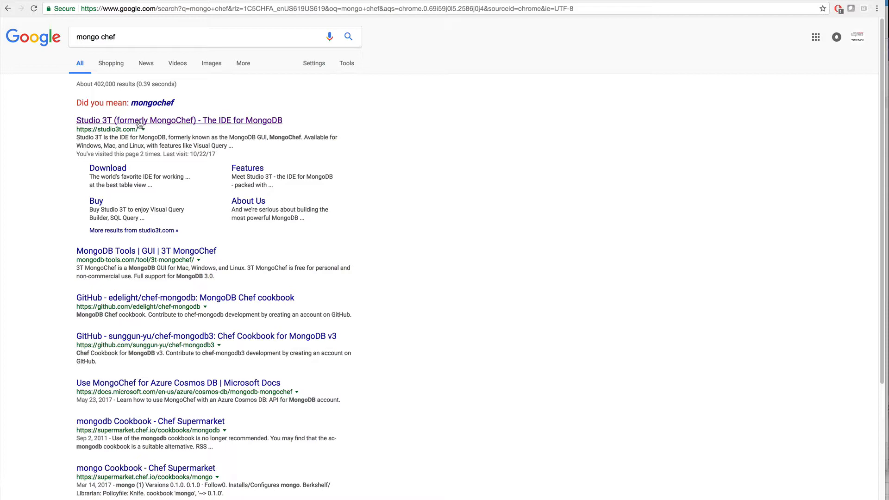
click(172, 125)
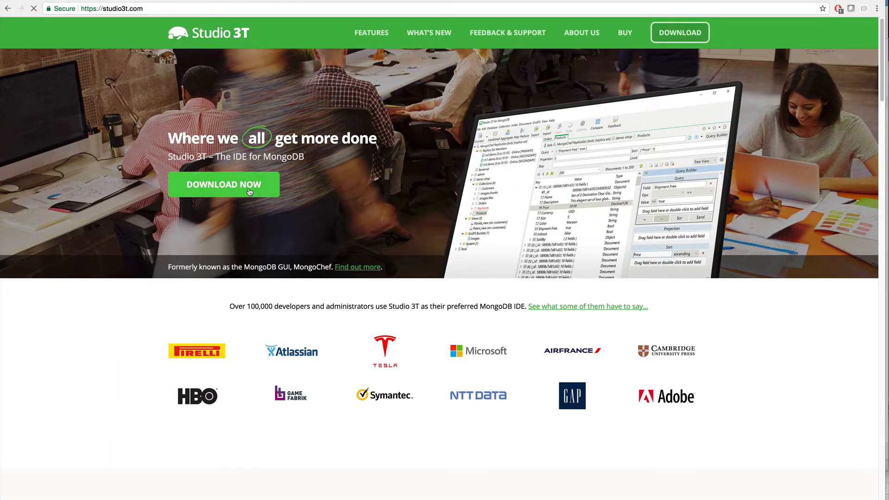
click(249, 192)
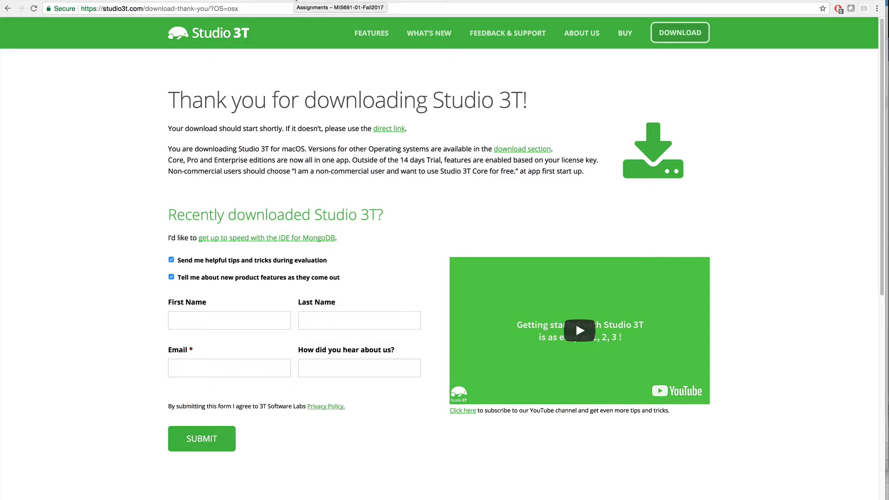
Save TripAdvisorReviews_DSS_v2.json from Practical Exercise 4 – NoSQL on the course's Assignments page to the Documents folder
click(296, 1)
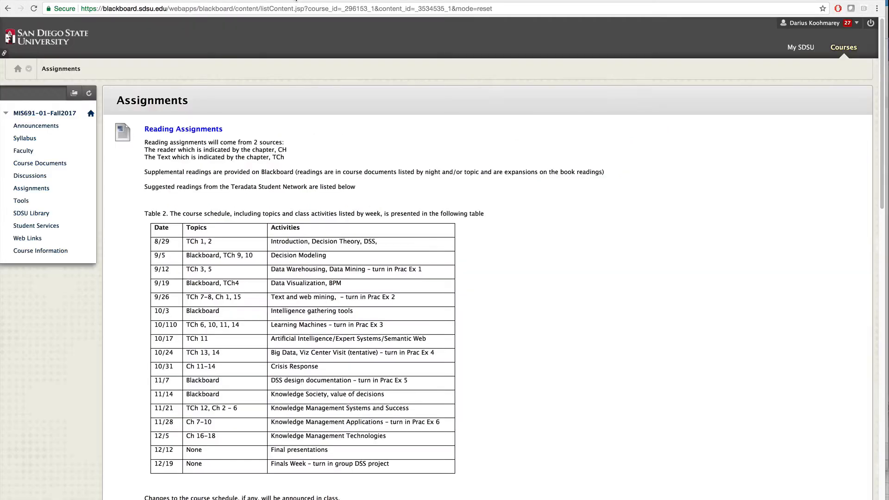
scroll(511, 364, down, 20)
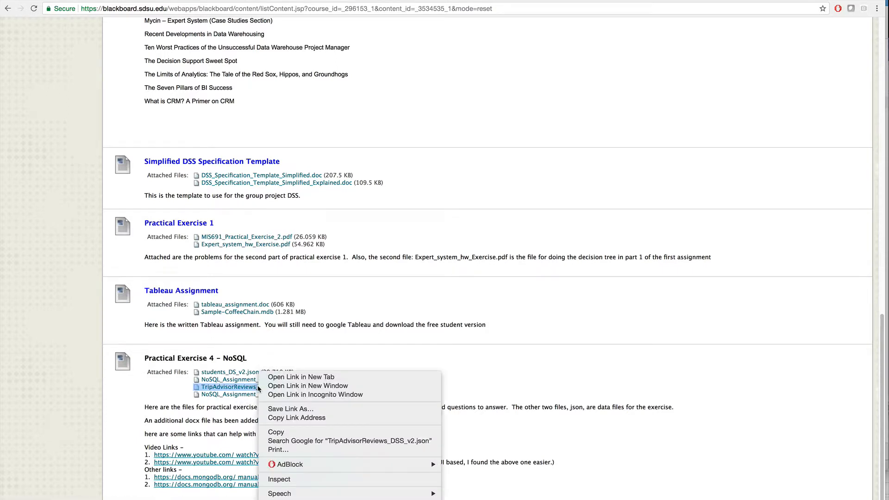
click(315, 409)
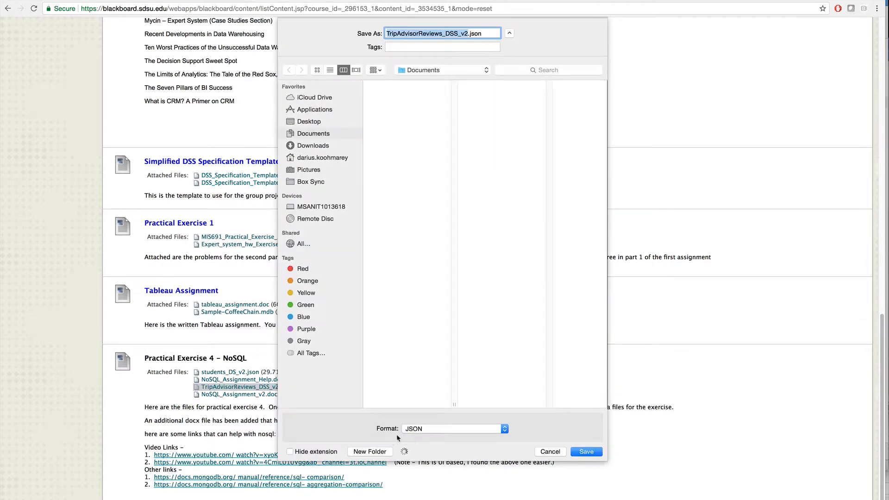
click(587, 452)
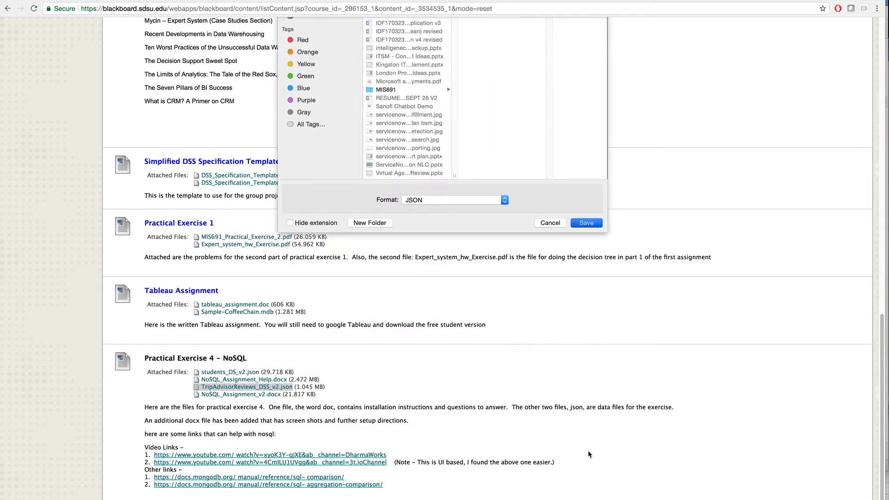
Save students_DS_v2.json from Practical Exercise 4 – NoSQL to the Documents folder
right_click(234, 373)
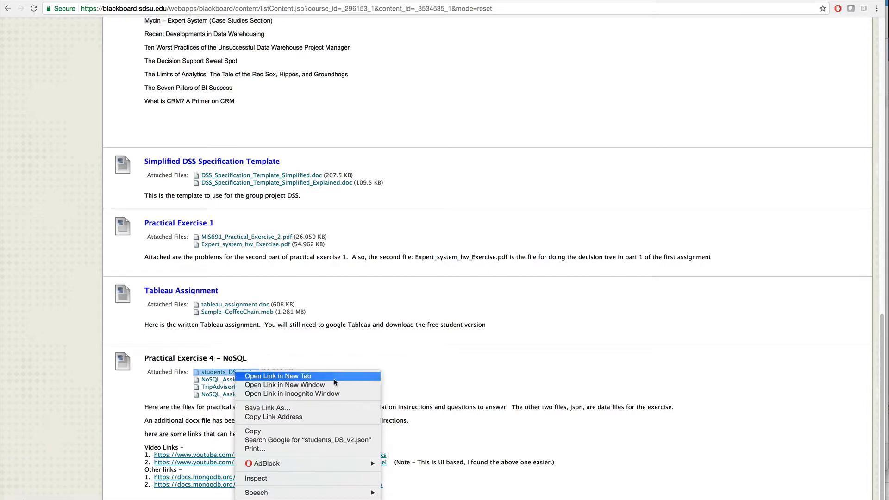
click(320, 409)
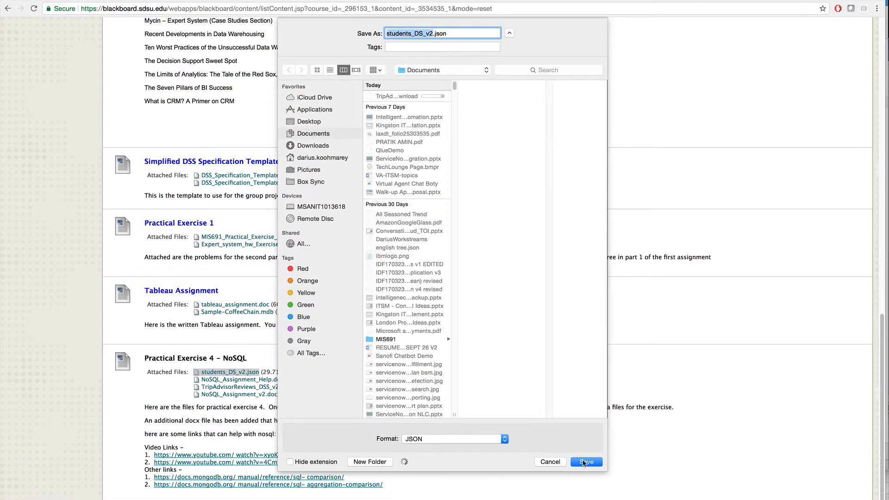
click(585, 461)
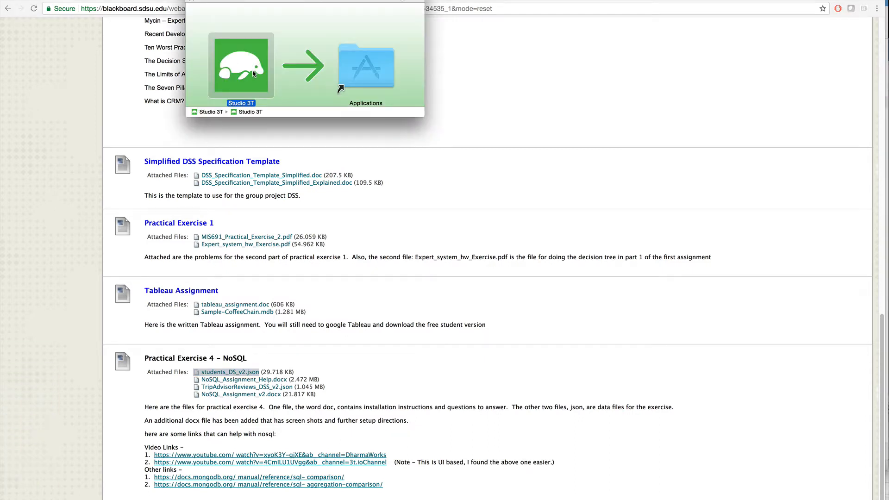
Launch Studio 3T from its disk image and complete the initial setup, agreeing to the licence and keeping the visual query builder view
click(253, 74)
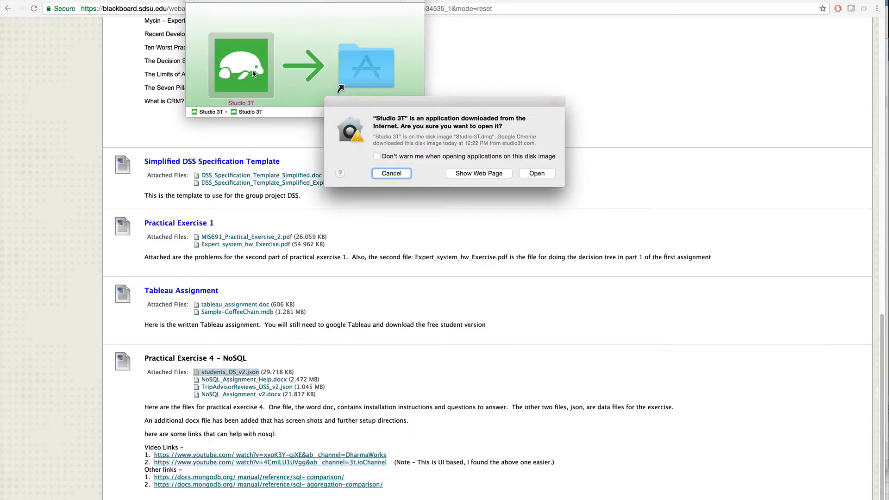
click(542, 175)
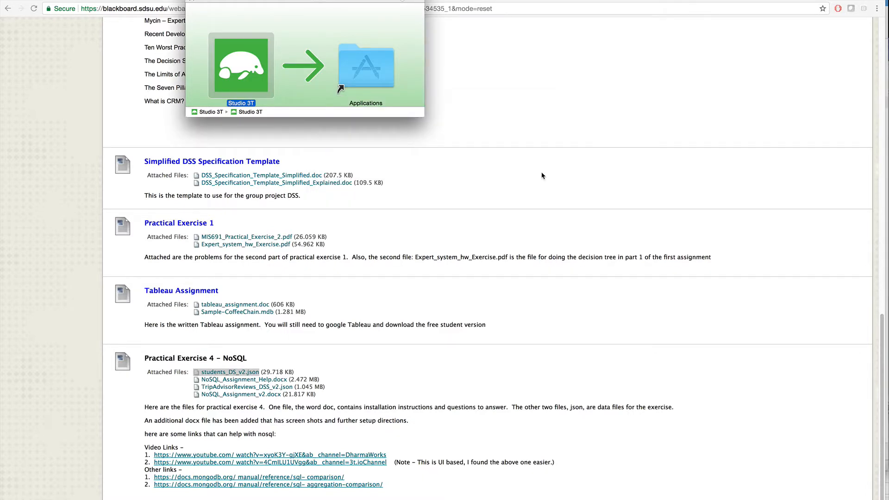
click(357, 335)
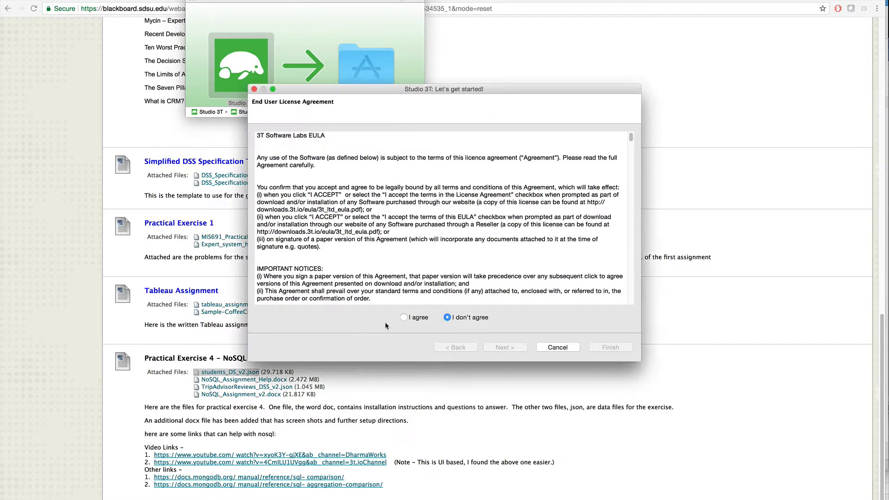
click(404, 318)
click(510, 349)
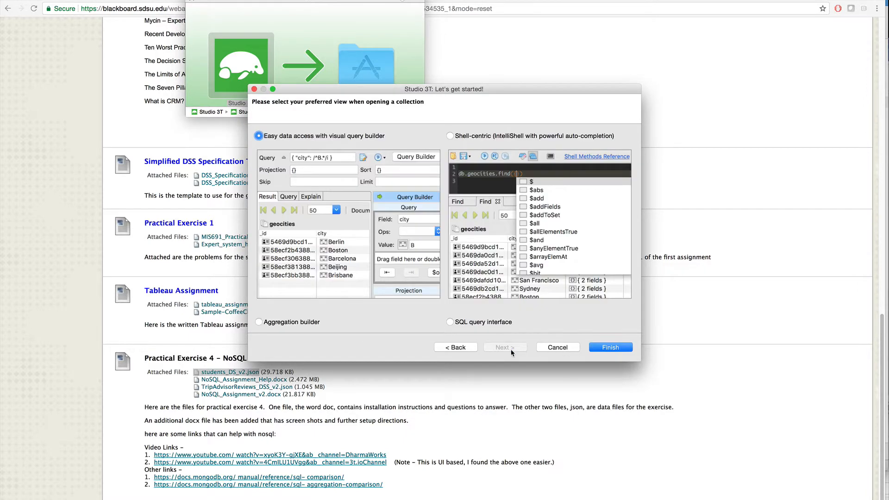
click(611, 348)
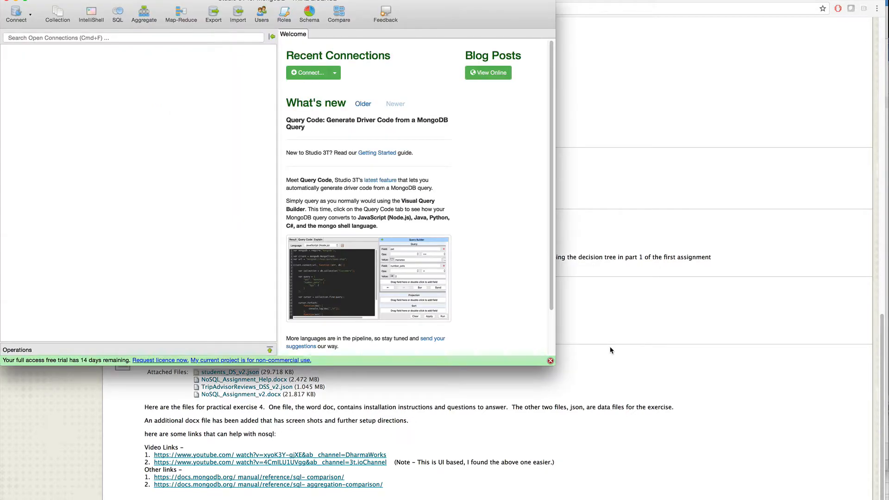
Create a new connection in Studio 3T's Connection Manager and name it DSS Assignment
drag(247, 3, 391, 76)
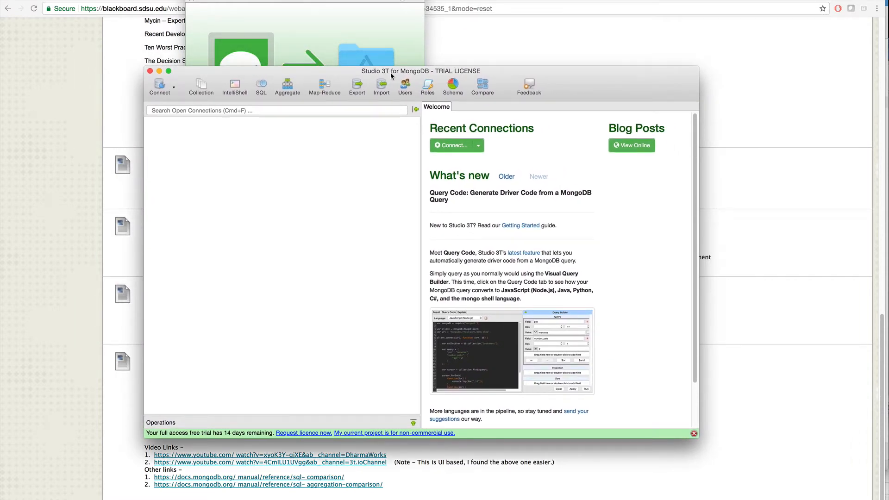
click(166, 95)
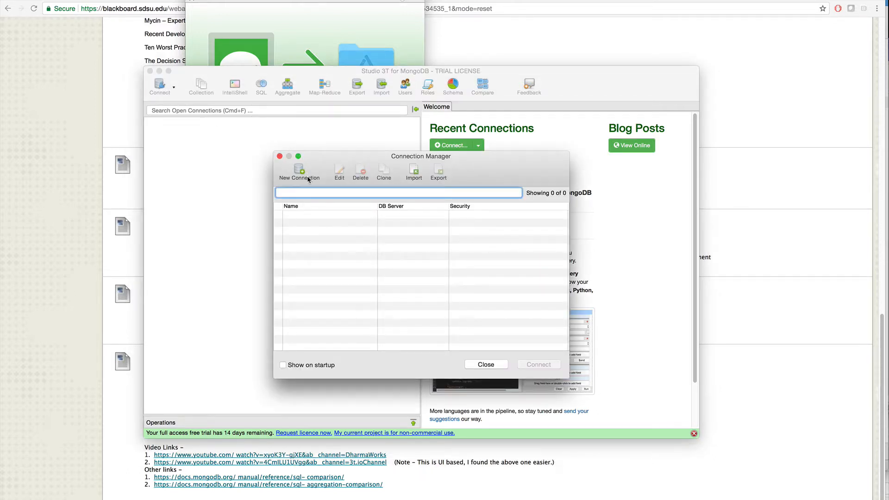
click(300, 174)
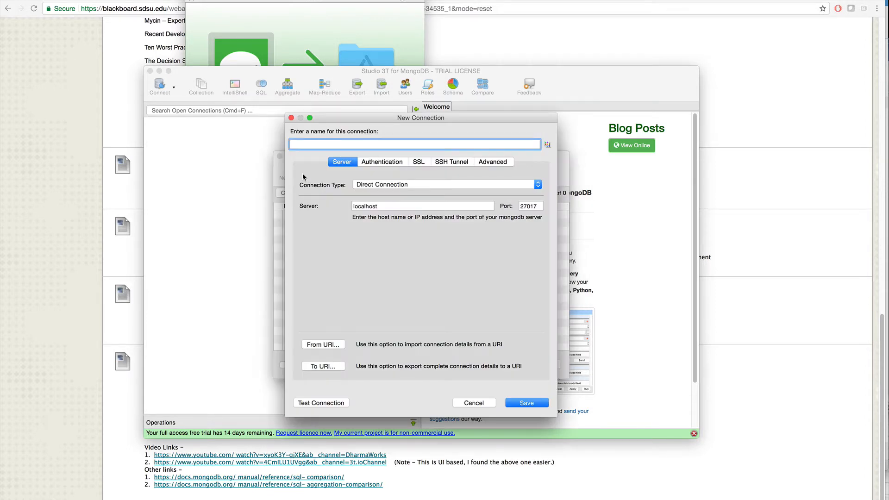
text(DSS Assignment)
key(Tab)
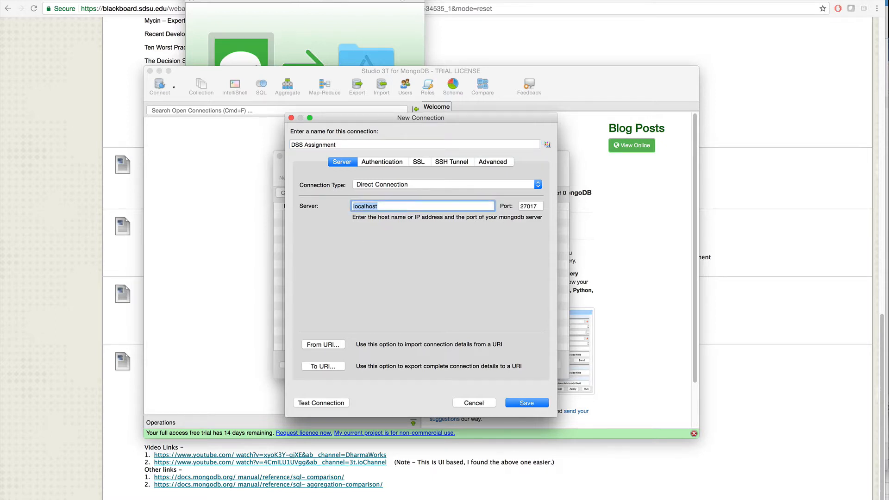
Copy the instance address ds227525.mlab.com from the notes into the connection's server field and set the port to 27525
mouse_move(347, 495)
click(588, 497)
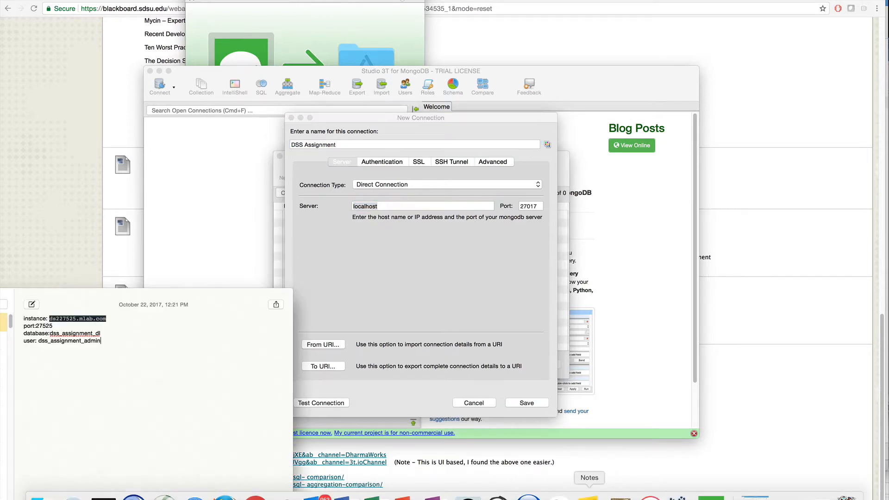
drag(80, 321, 53, 317)
key(super+c)
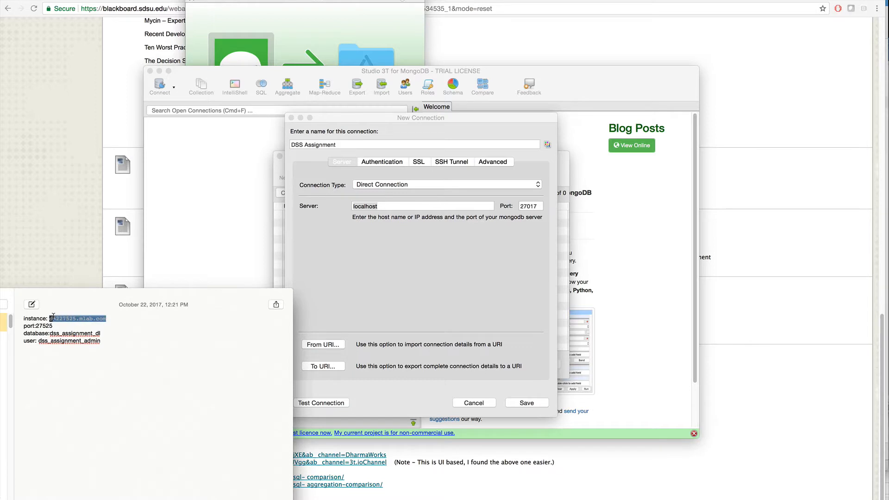
double_click(383, 210)
key(super+v)
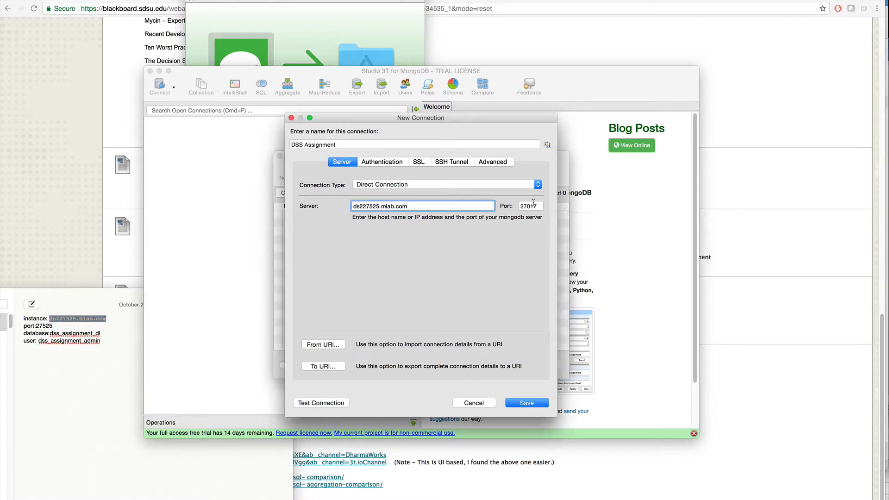
double_click(533, 205)
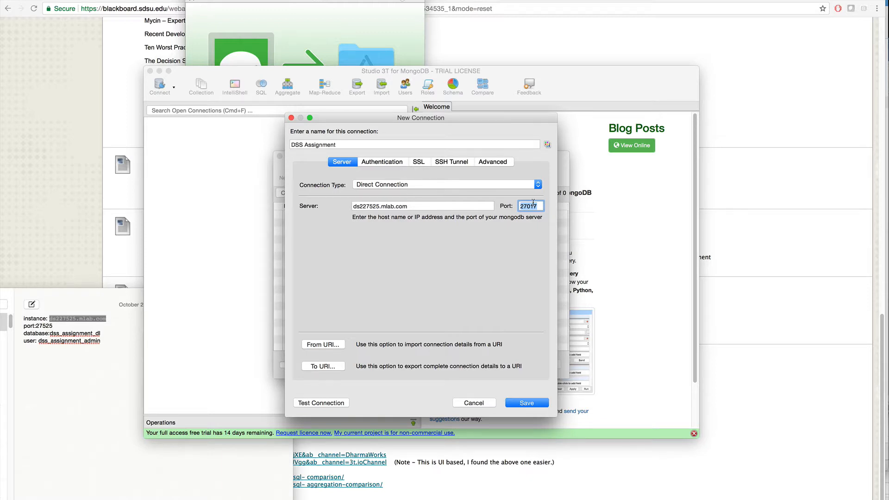
text(27525)
Set Basic (MONGODB-CR or SCRAM-SHA-1) authentication with user name dss_assignment_admin, the database password and authentication database dss_assignment_dk
click(388, 162)
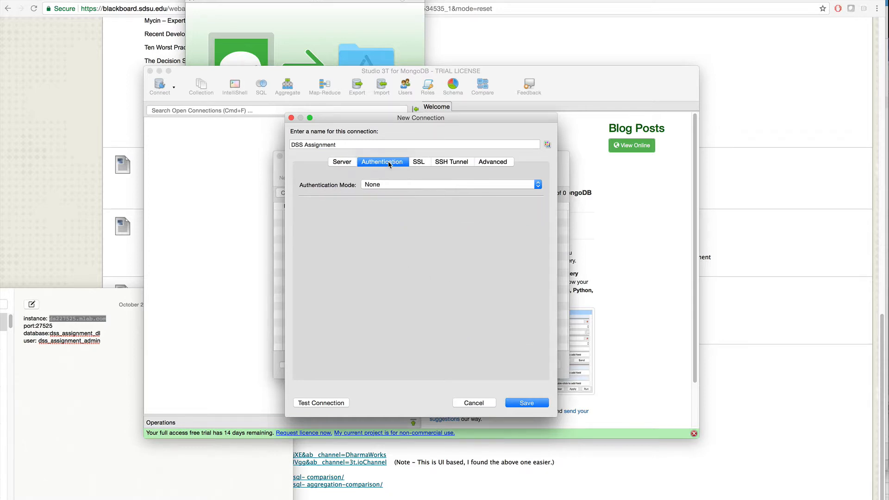
click(404, 185)
click(428, 194)
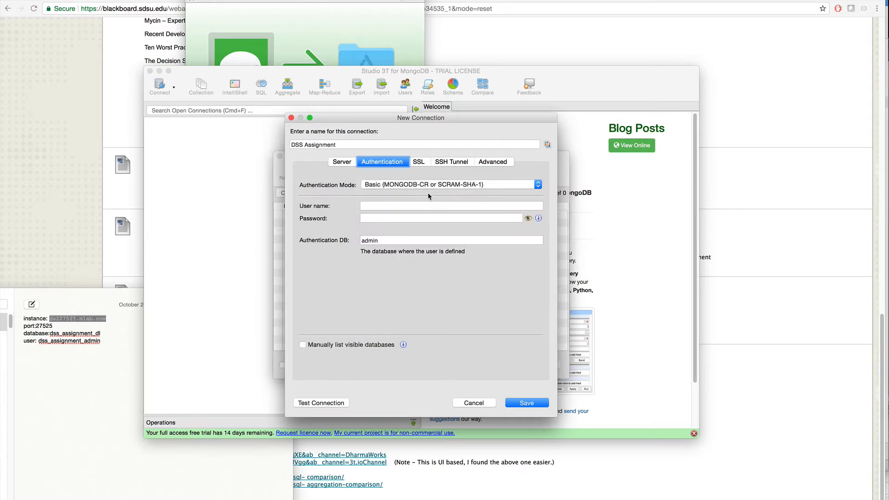
click(408, 206)
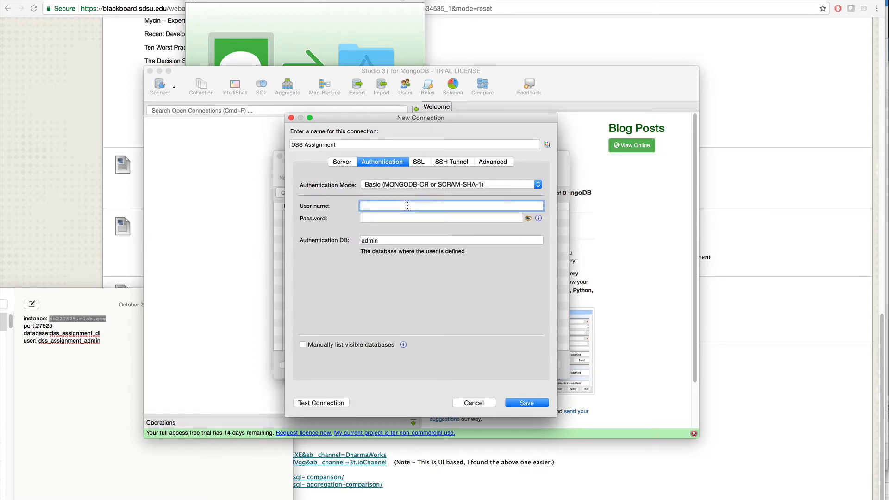
text(dss_assignment_admin)
key(Tab)
text(•••••••)
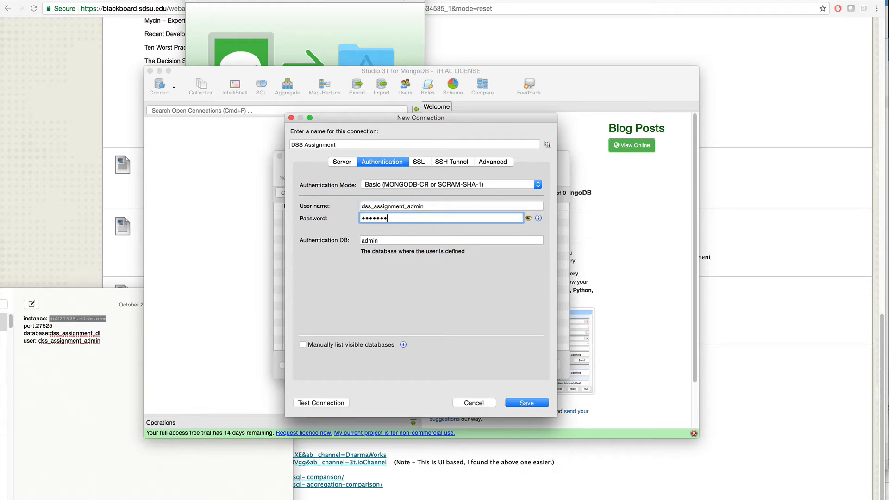
key(Tab)
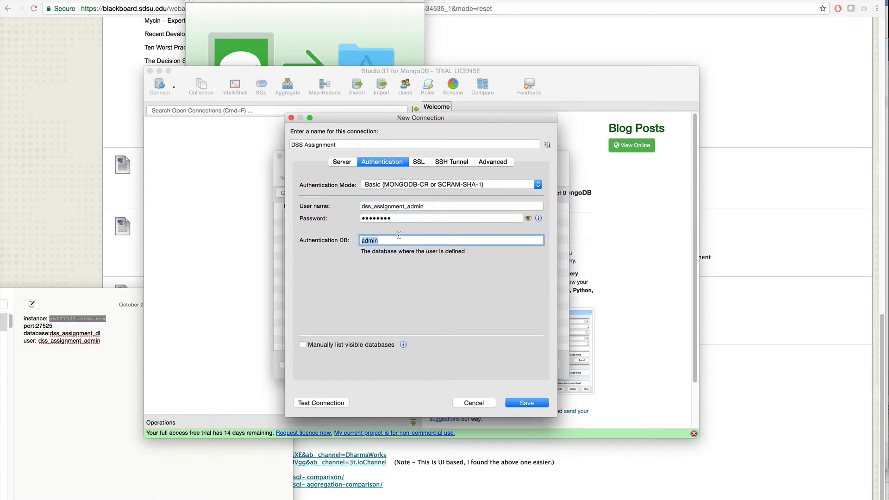
text(dss_assignment_db)
Test and save the DSS Assignment connection, and connect to its server
click(323, 402)
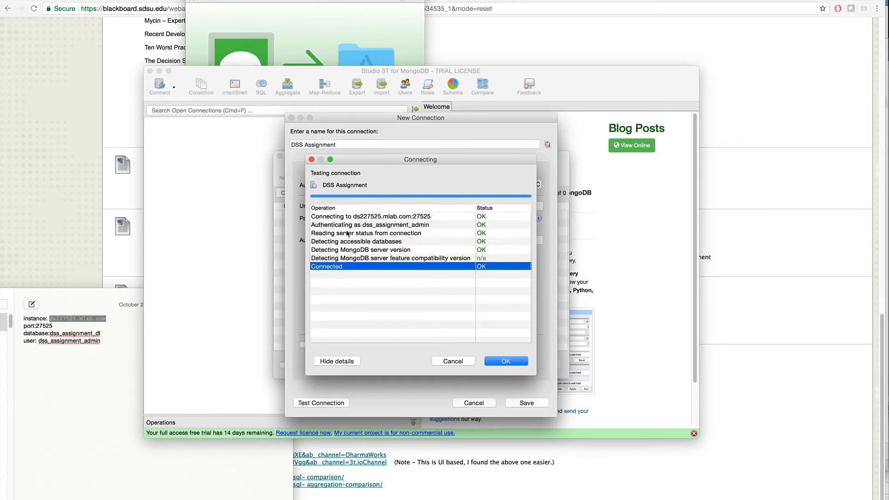
click(506, 361)
click(538, 403)
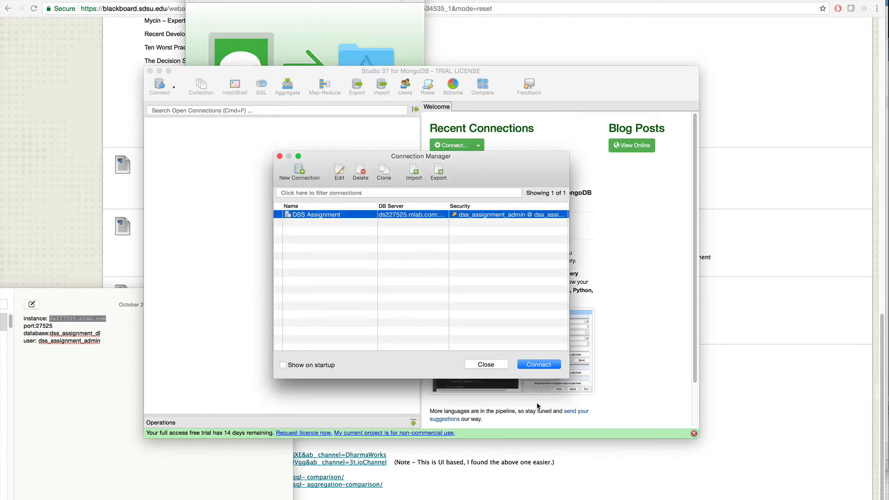
click(547, 366)
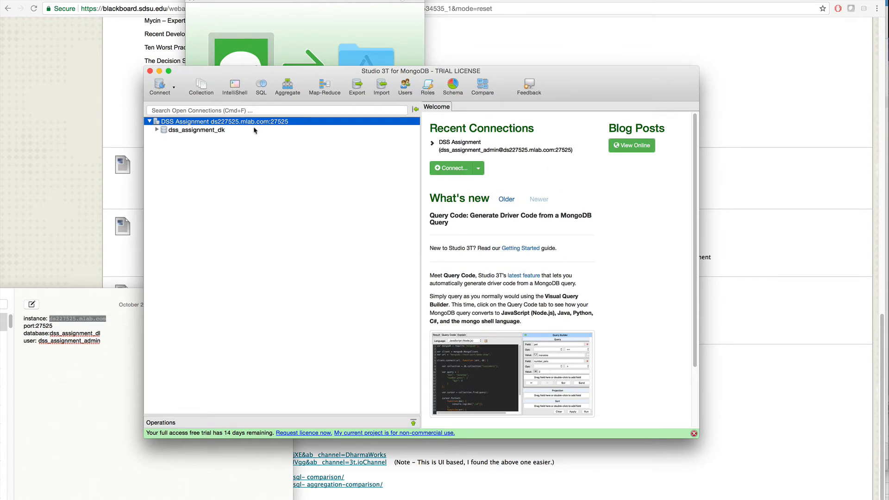
Expand the dss_assignment_dk database and select its Collections folder
click(203, 131)
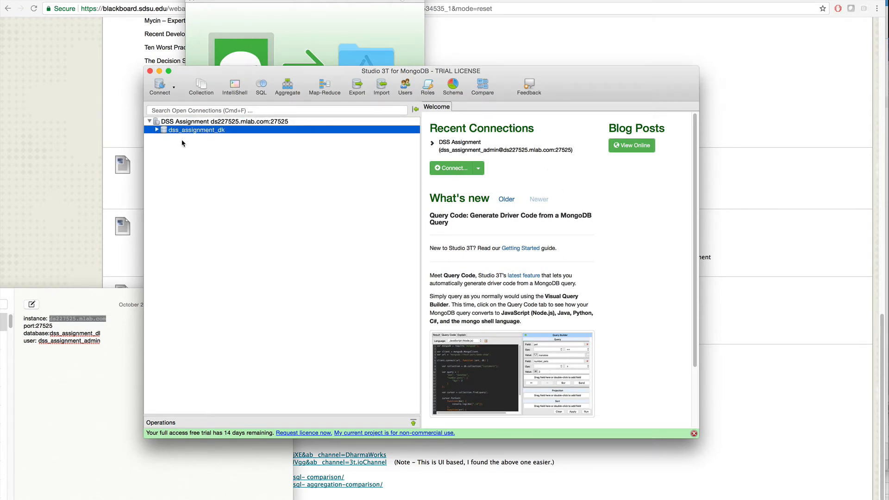
click(182, 140)
click(193, 132)
click(156, 131)
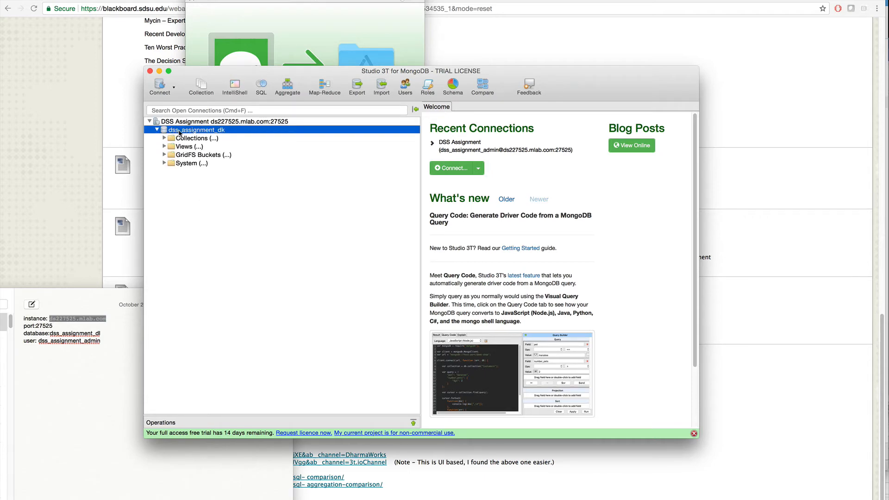
click(202, 136)
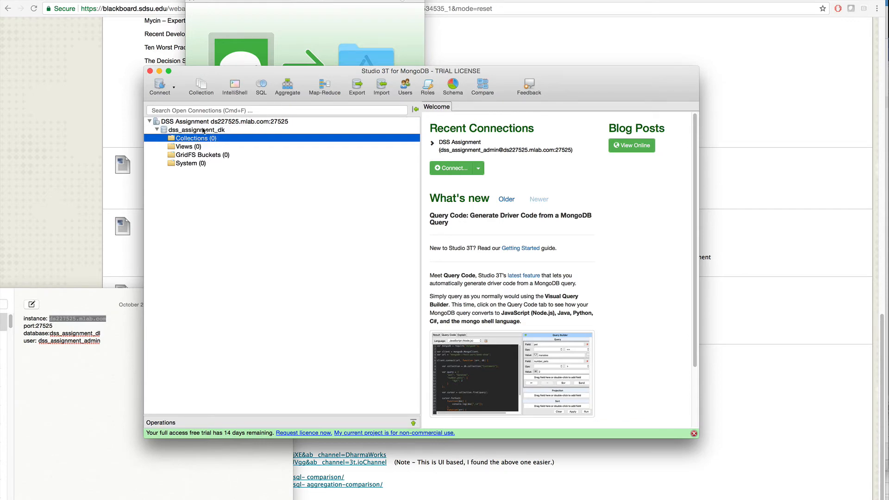
Import students_DS_v2.json and TripAdvisorReviews_DSS_v2.json from the Documents folder into dss_assignment_dk using the JSON format
click(382, 85)
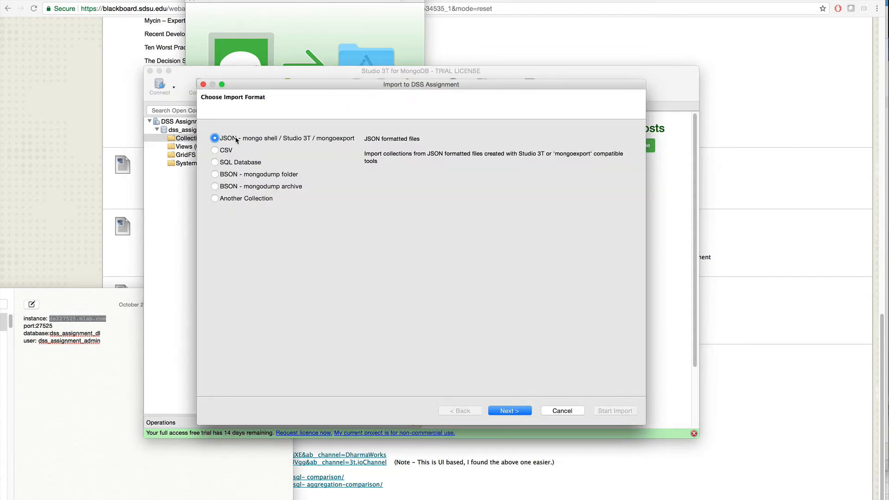
click(514, 412)
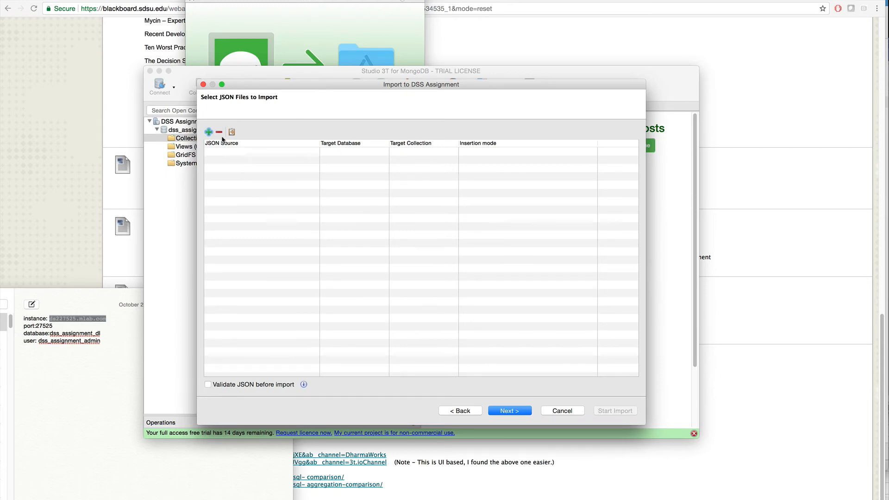
click(209, 132)
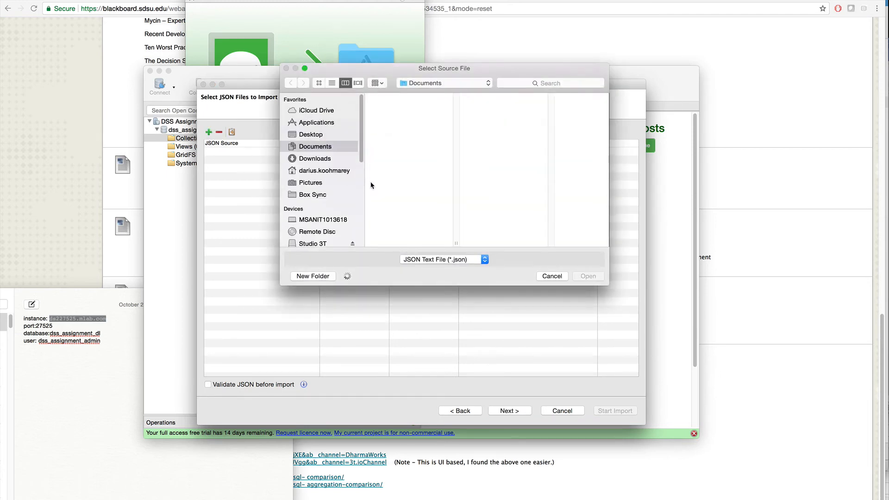
click(326, 160)
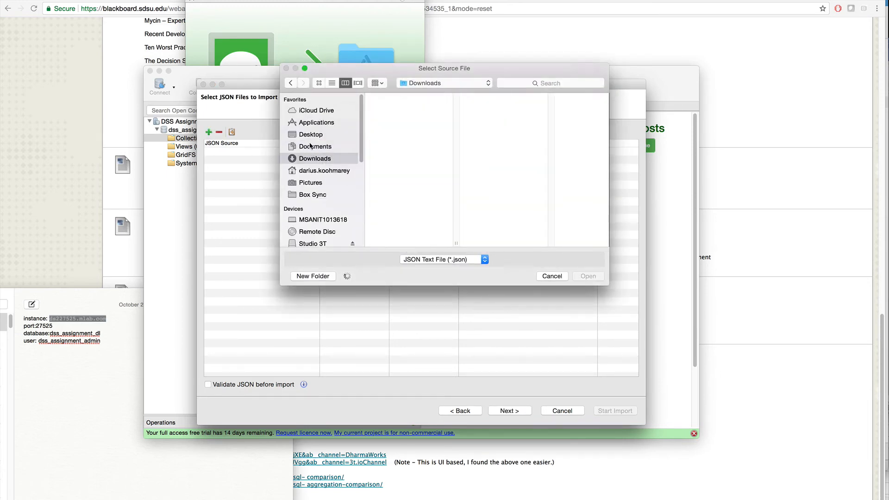
click(311, 147)
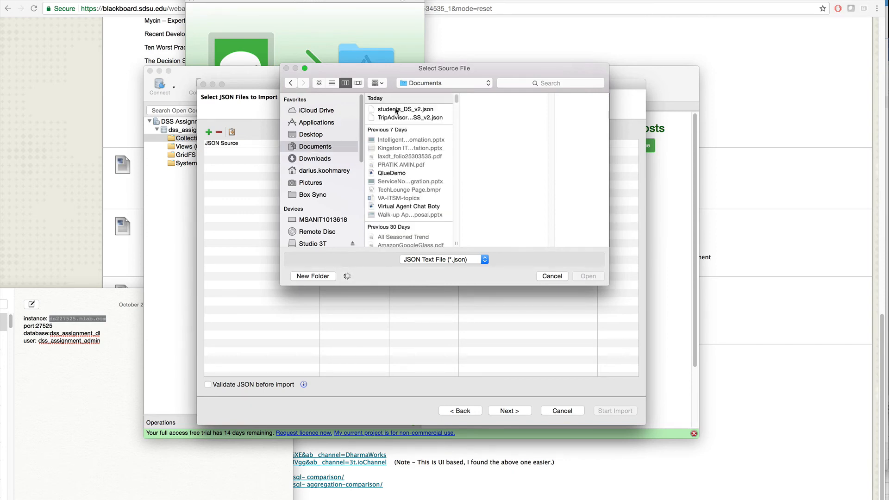
click(406, 110)
shift+click(409, 118)
click(590, 275)
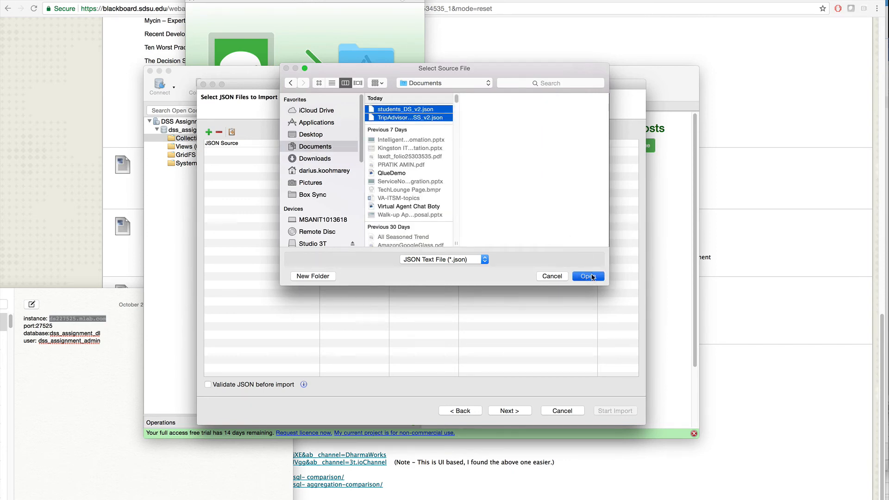
click(510, 411)
click(515, 411)
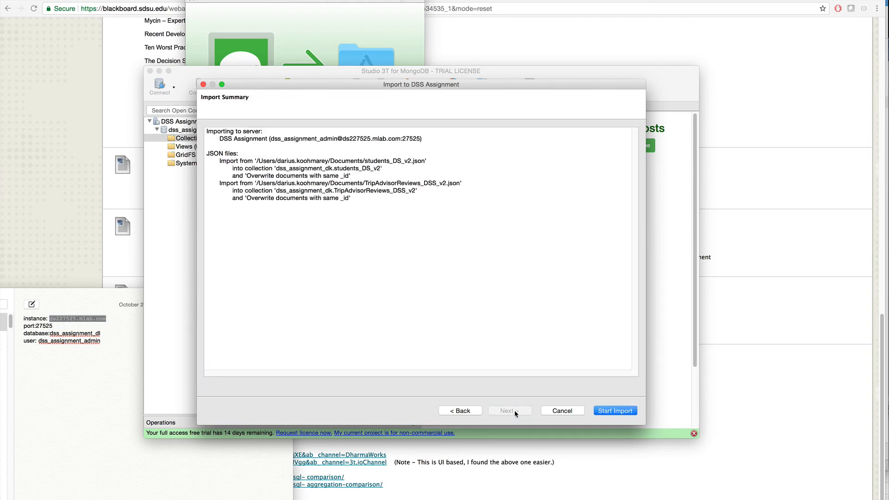
click(621, 412)
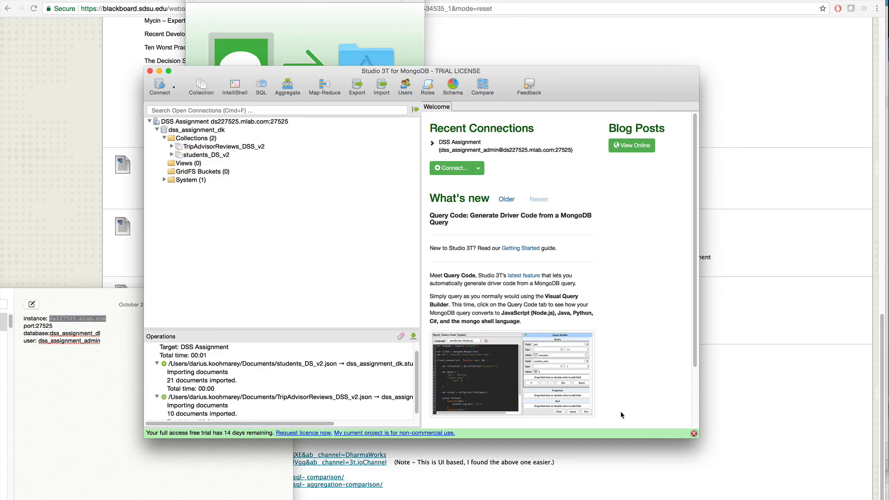
Check the imported students_DS_v2 and TripAdvisorReviews_DSS_v2 collections, and expand TripAdvisorReviews_DSS_v2 to view its contents
click(241, 148)
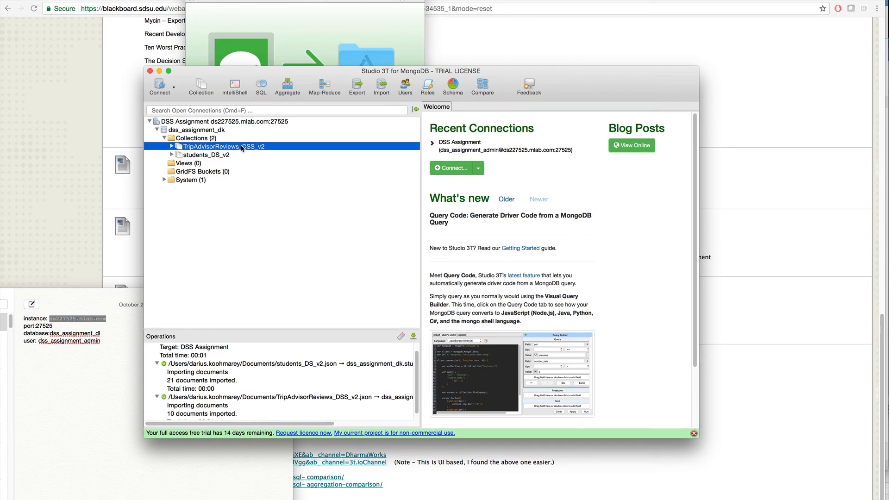
click(223, 155)
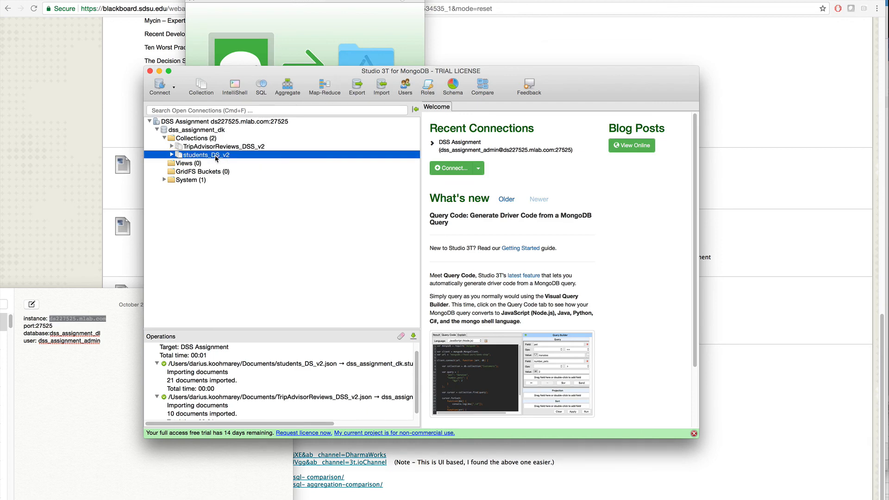
click(220, 148)
mouse_move(220, 149)
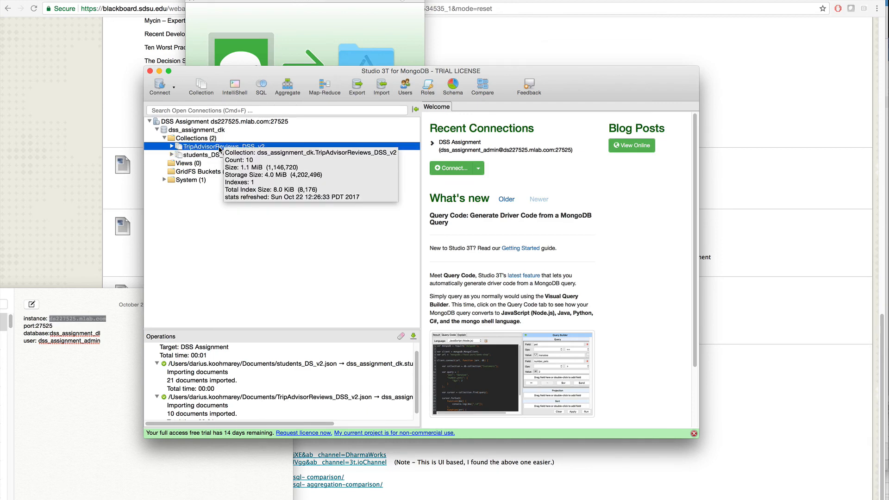
click(172, 147)
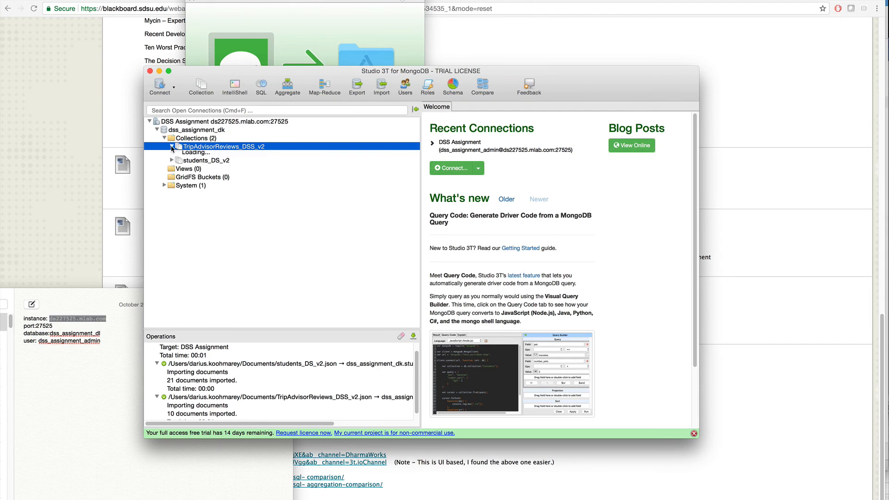